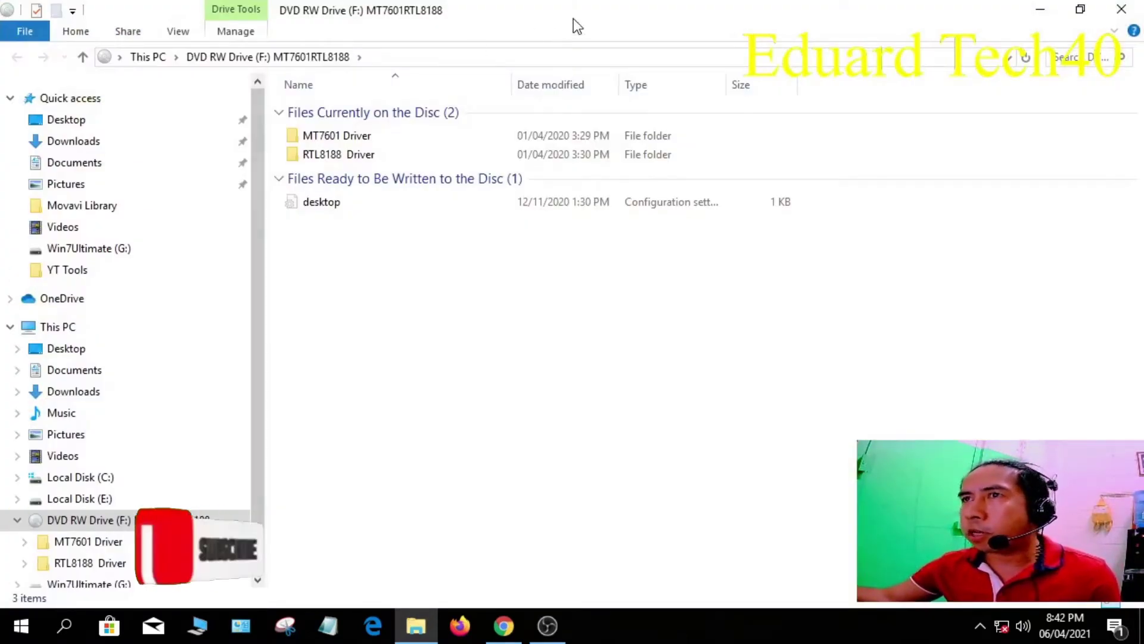
Step: Run Mediatek Wireless Driver as administrator from the disc's MT7601 Driver > Windows Driver folder, and close the folder window
drag(610, 14, 593, 90)
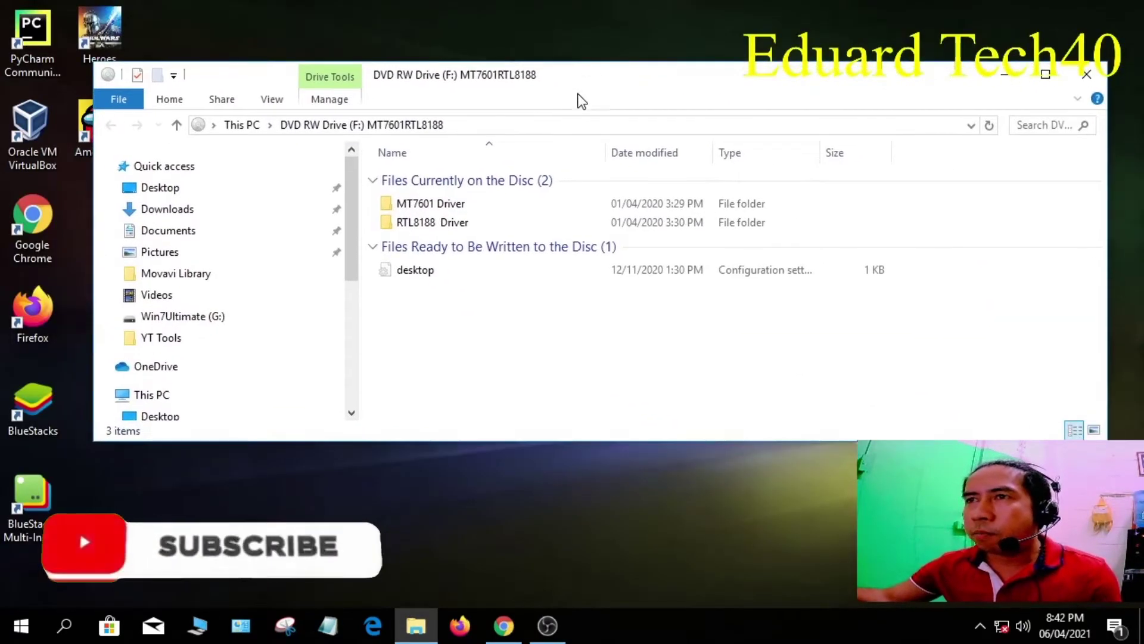
double_click(394, 205)
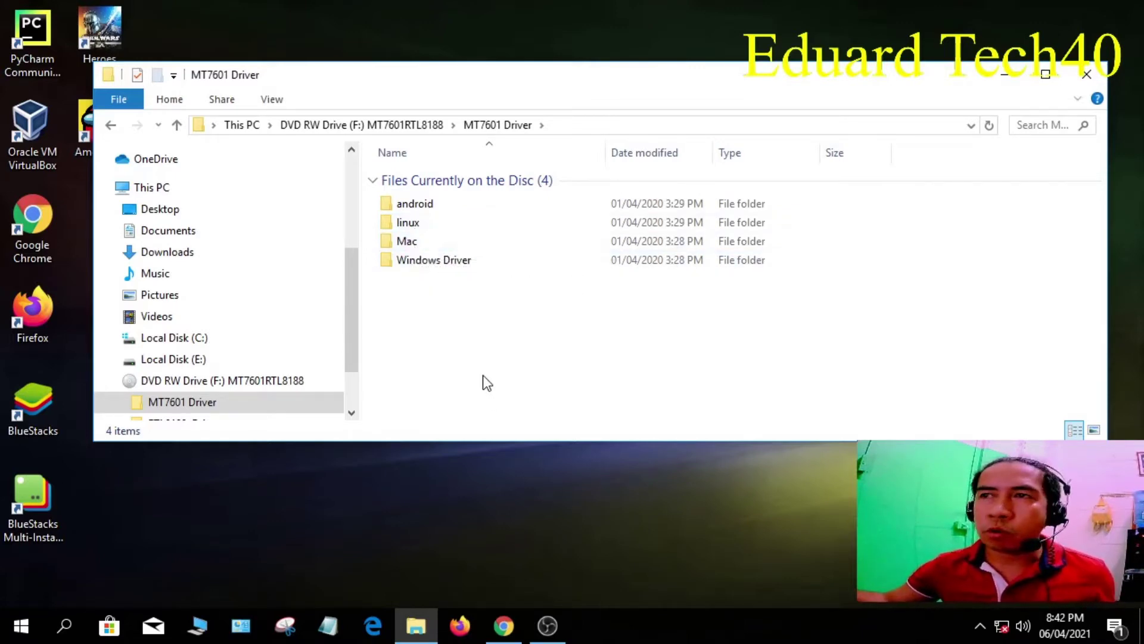
double_click(415, 262)
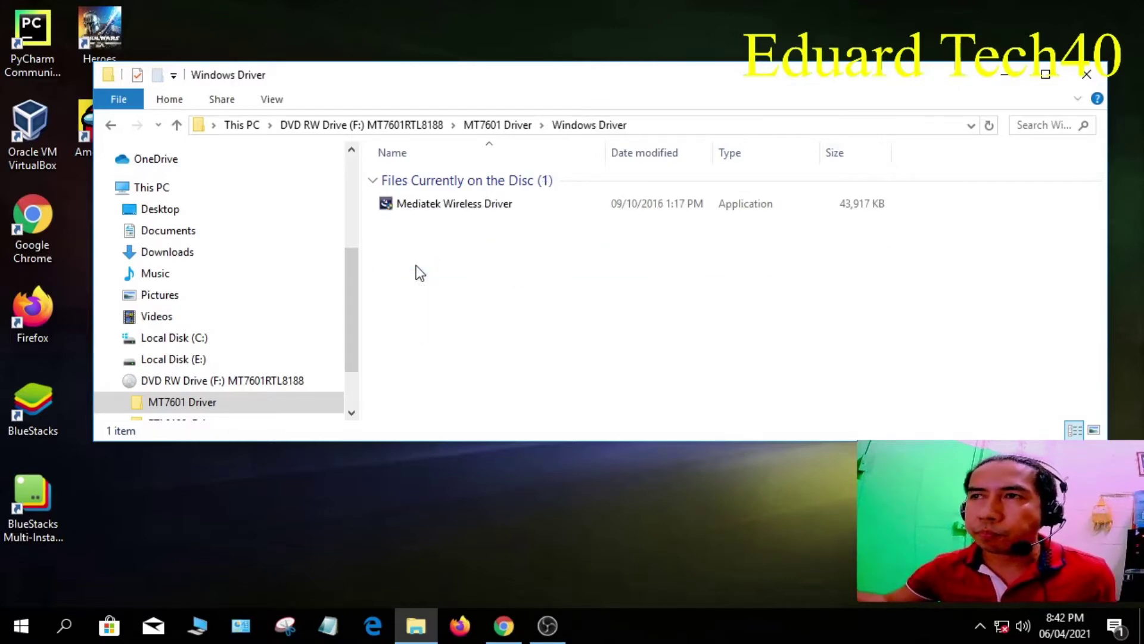
right_click(407, 206)
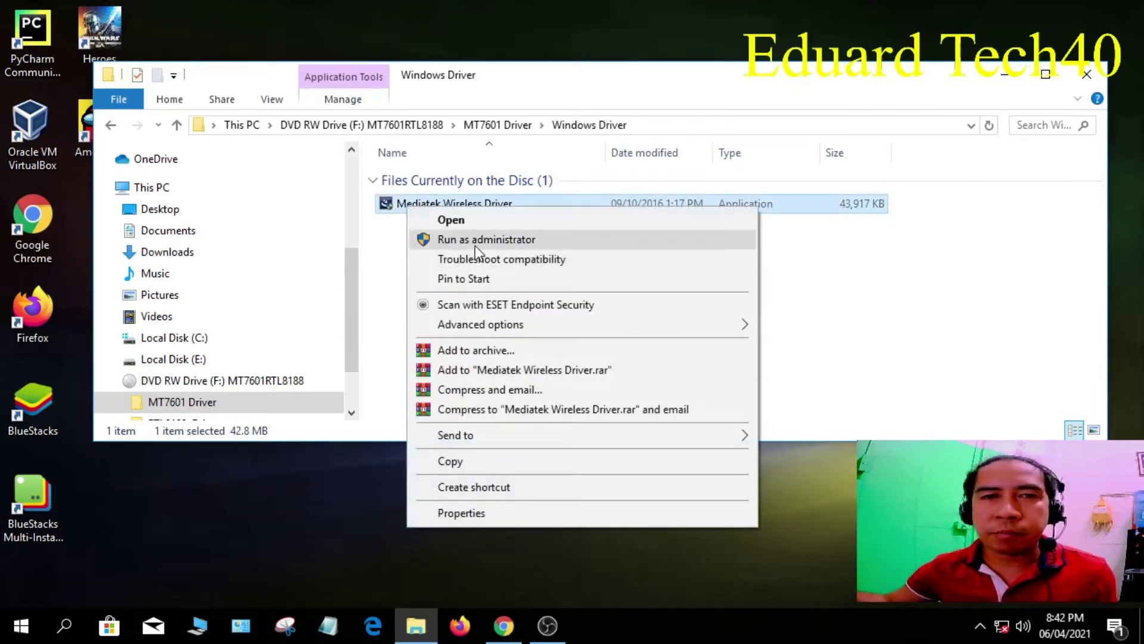
click(477, 242)
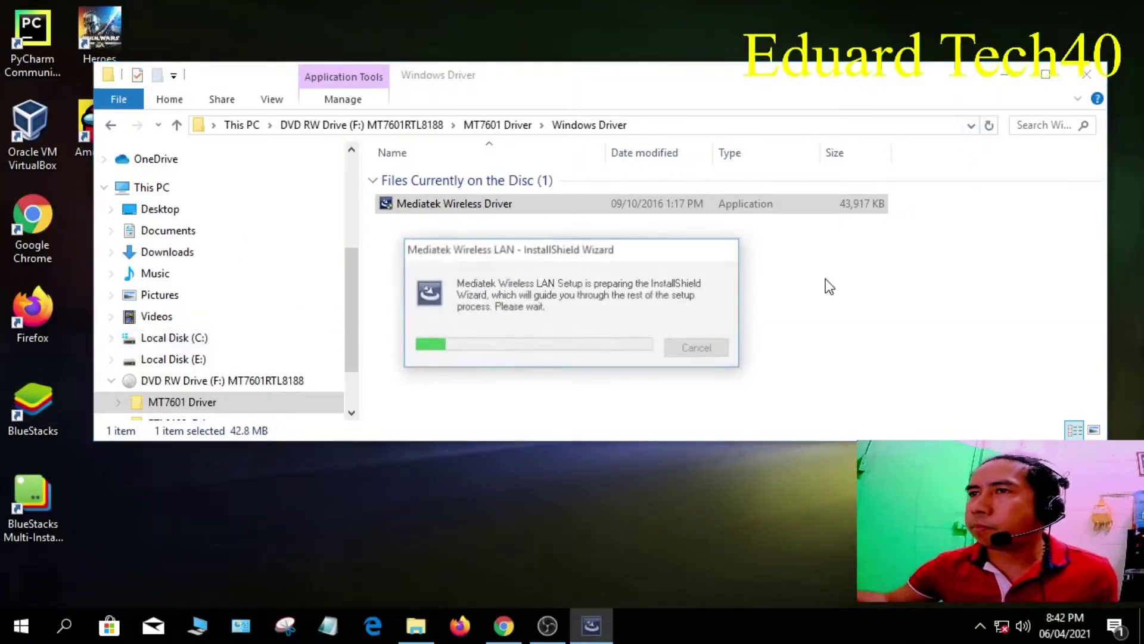
click(1086, 82)
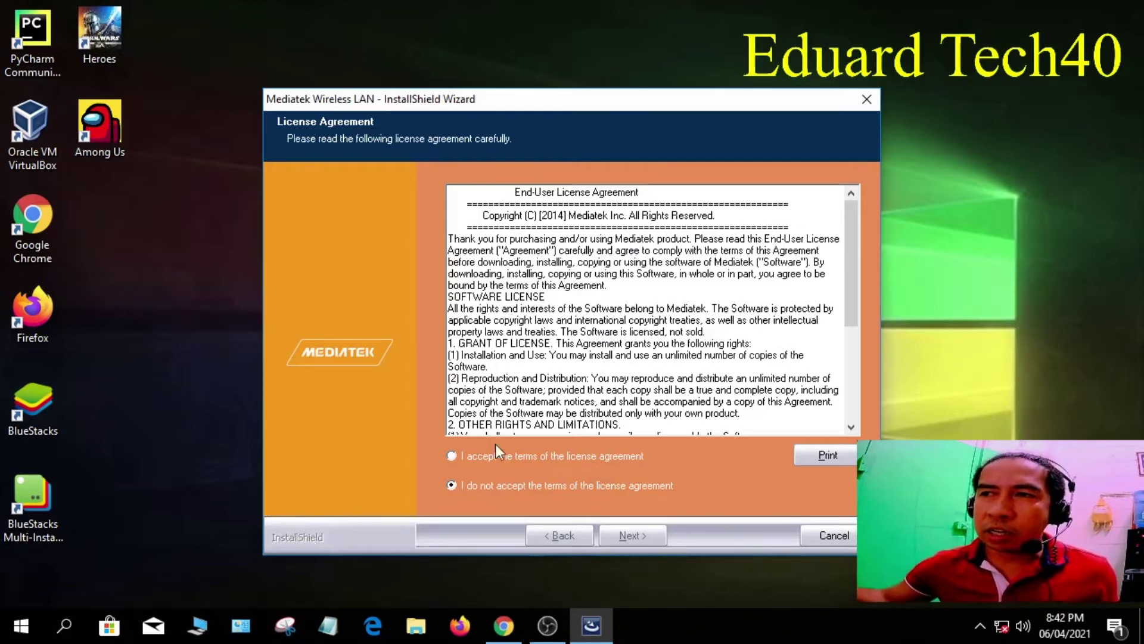
Step: Accept the license agreement and install the driver together with the Mediatek WLAN Utility, completing the setup wizard
click(454, 462)
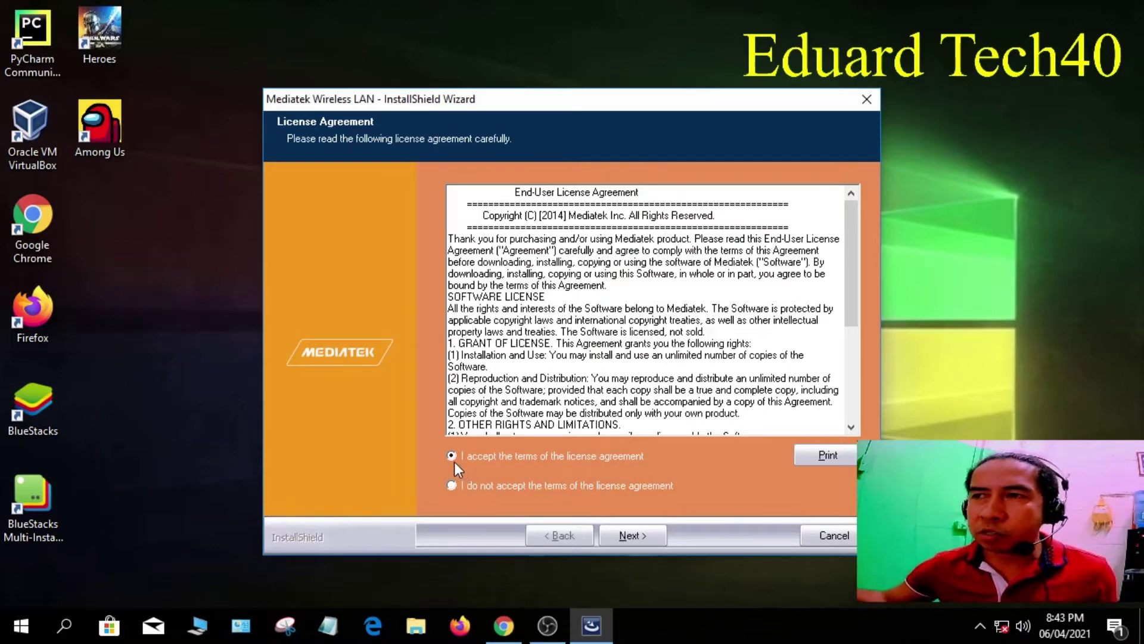
click(636, 536)
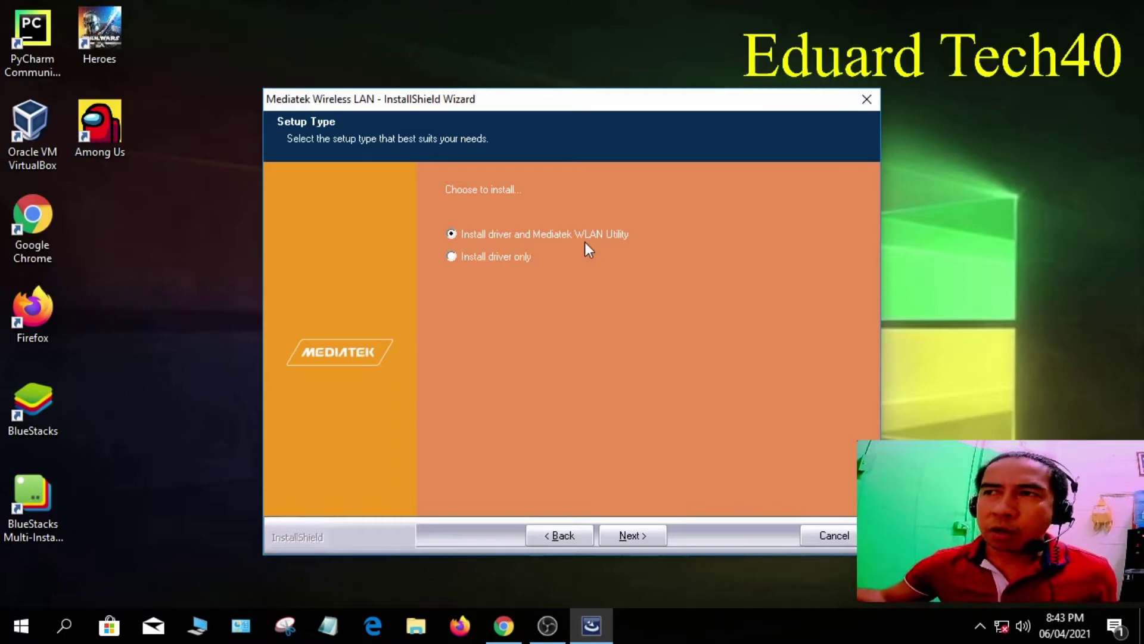
click(633, 538)
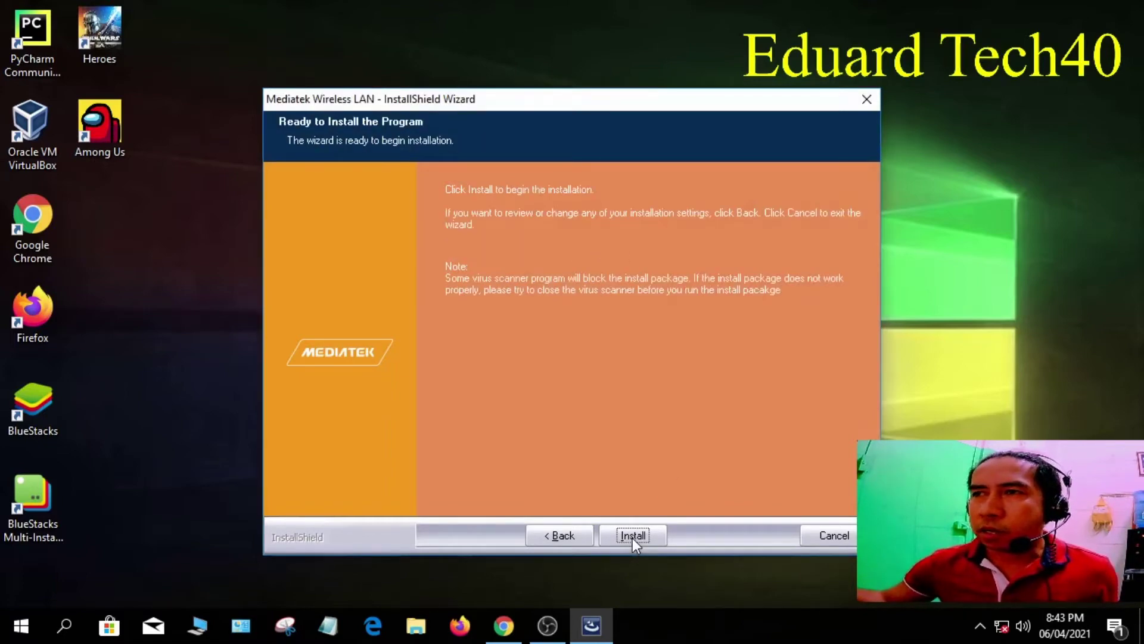
click(632, 537)
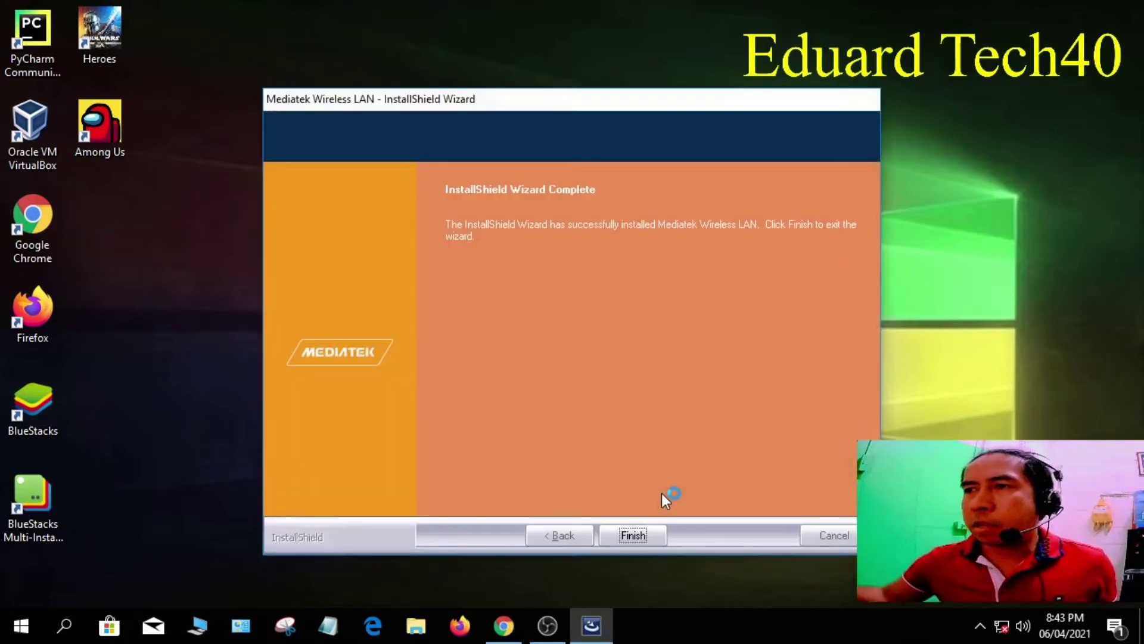
click(638, 531)
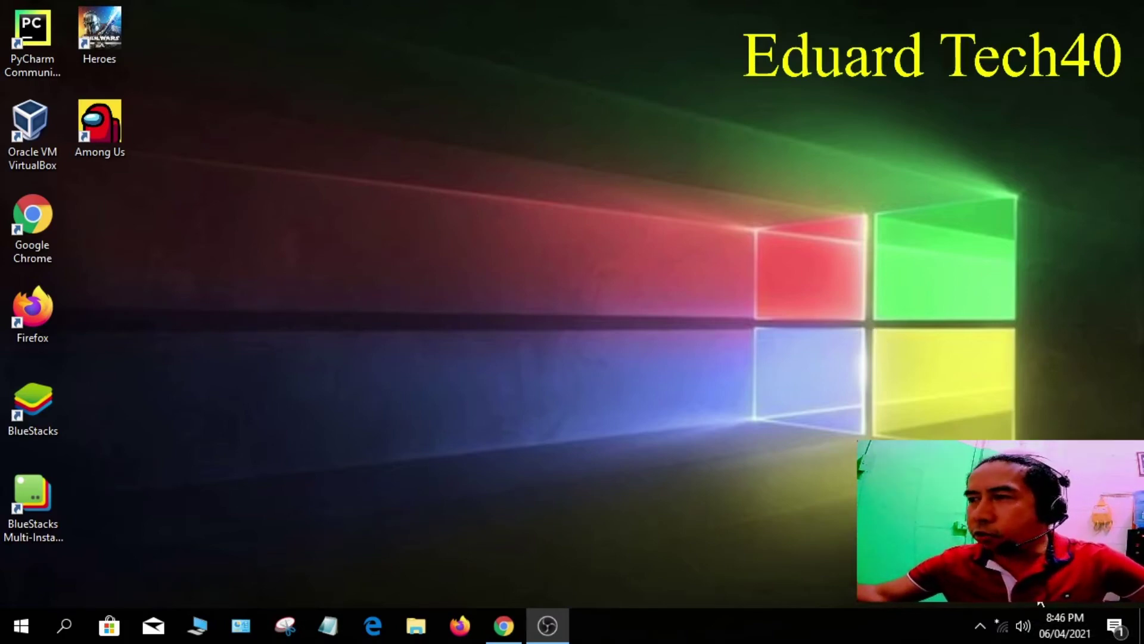
Step: Connect to the KamoteTechnology Wi-Fi network with automatic connection enabled, entering the network security key
click(1004, 633)
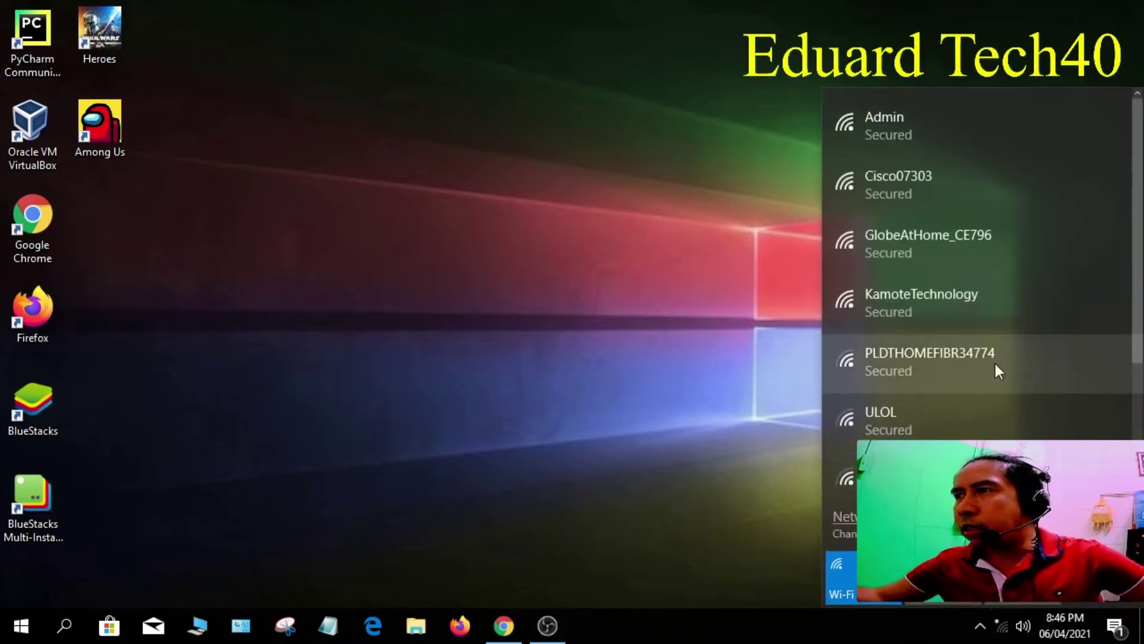
click(984, 310)
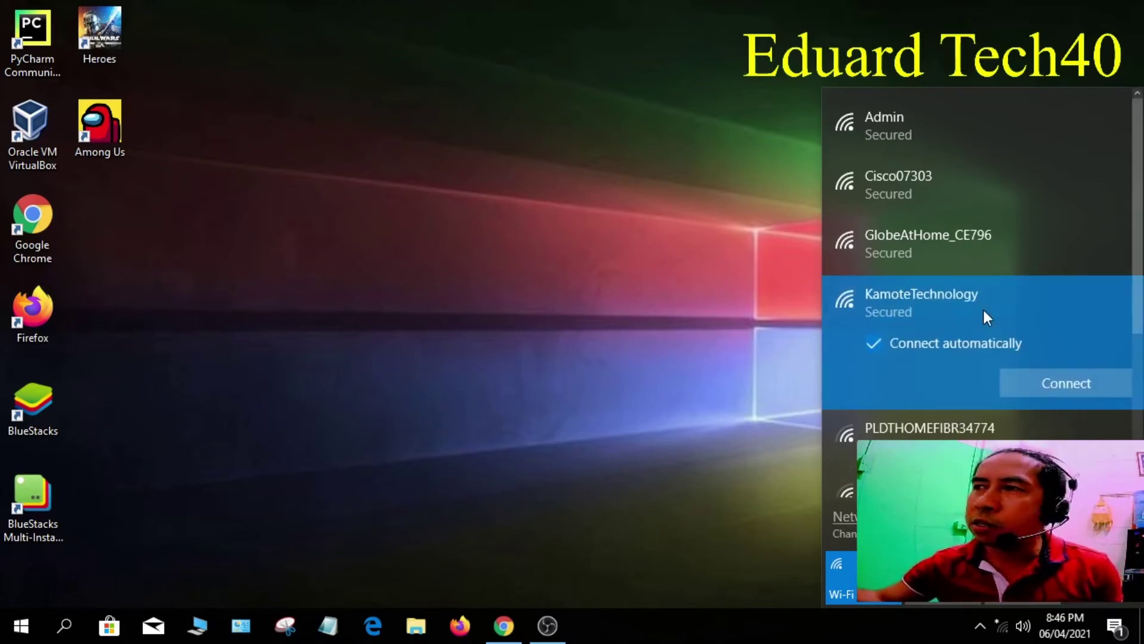
click(1048, 384)
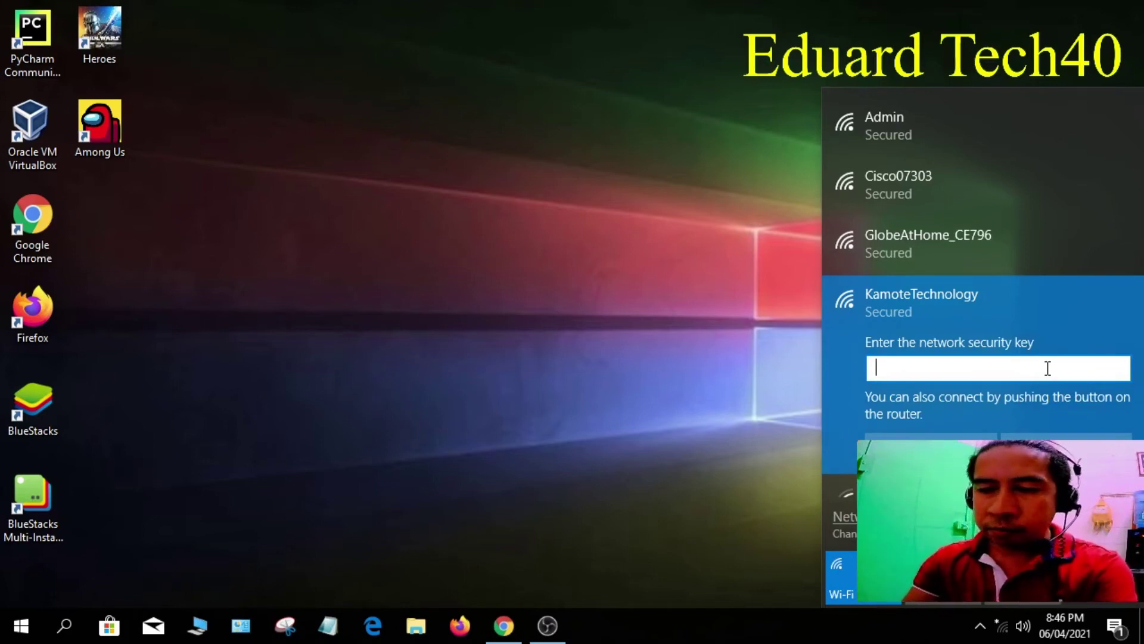
text(••••••)
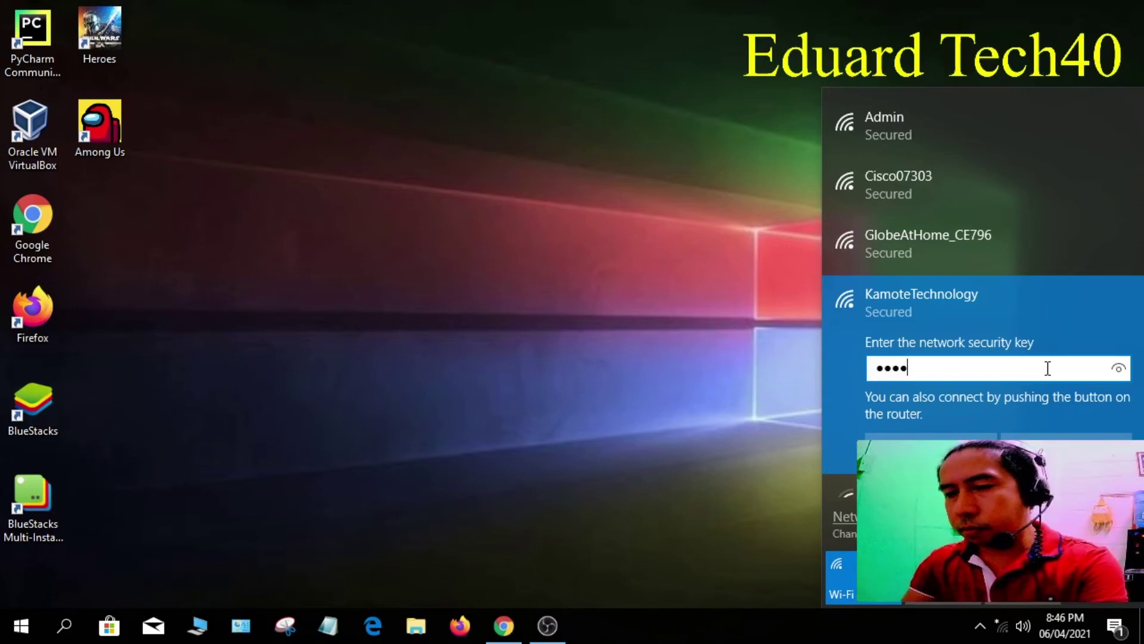
text(••••)
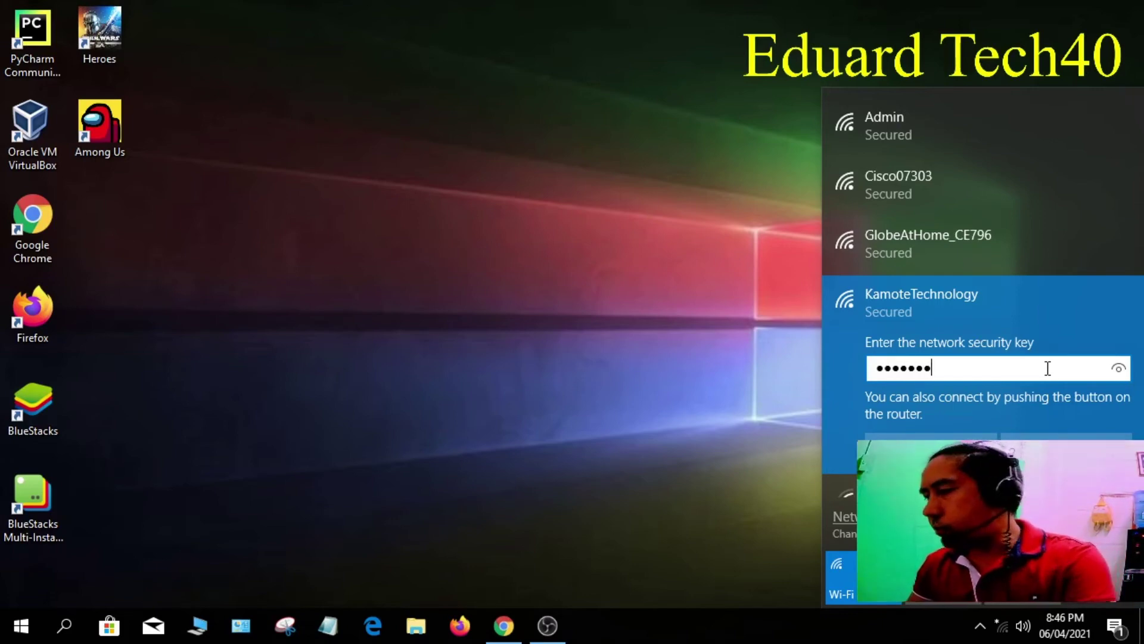
text(•)
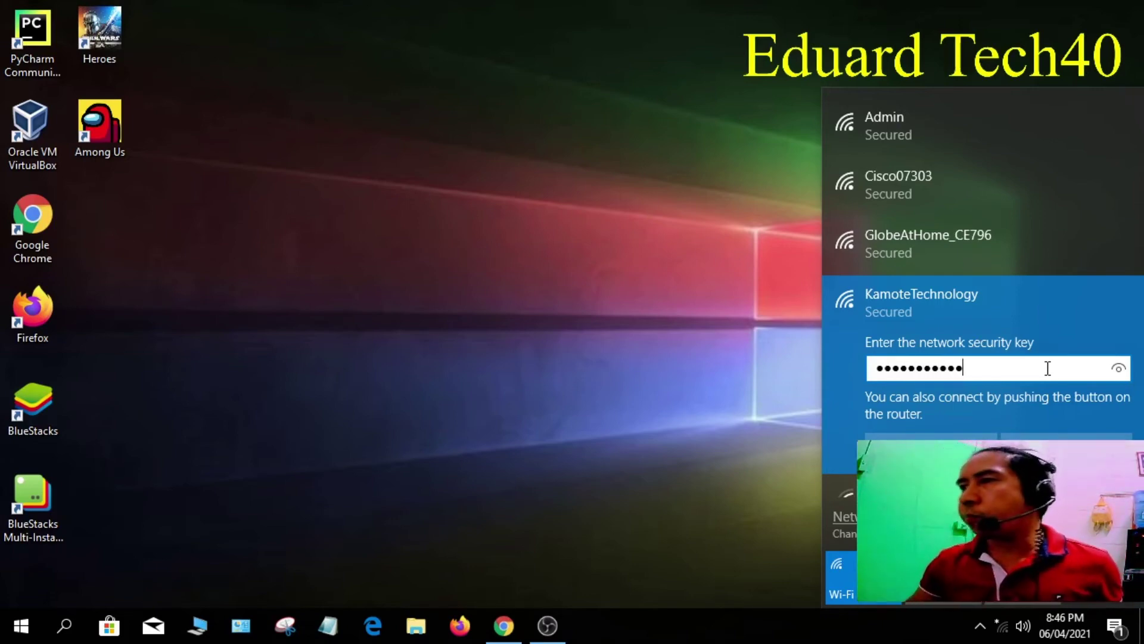
key(Return)
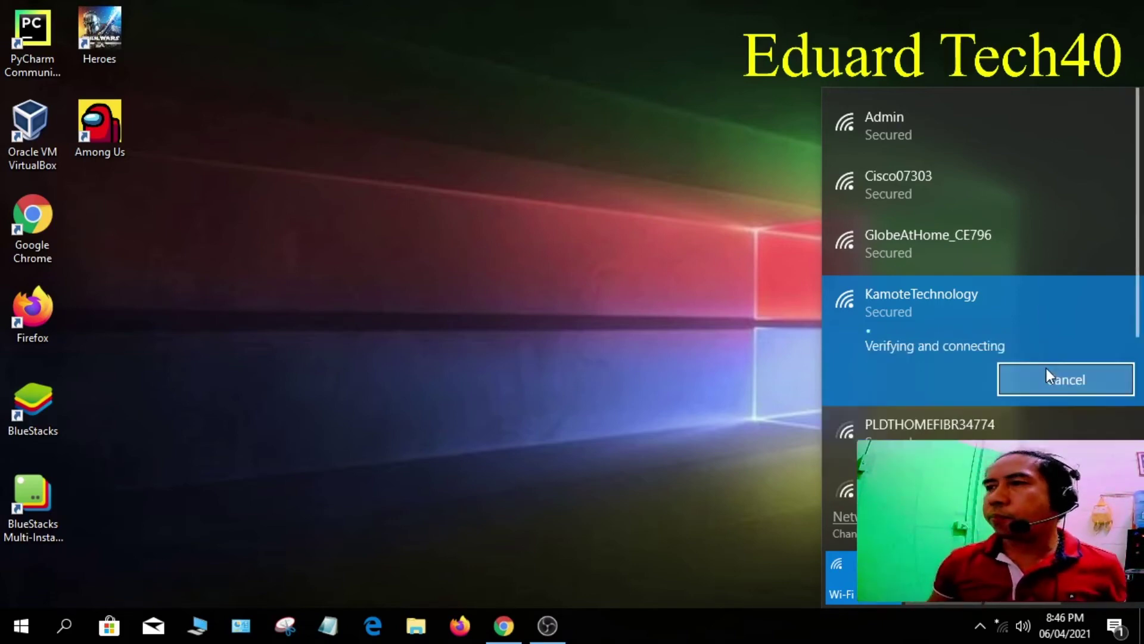
click(674, 420)
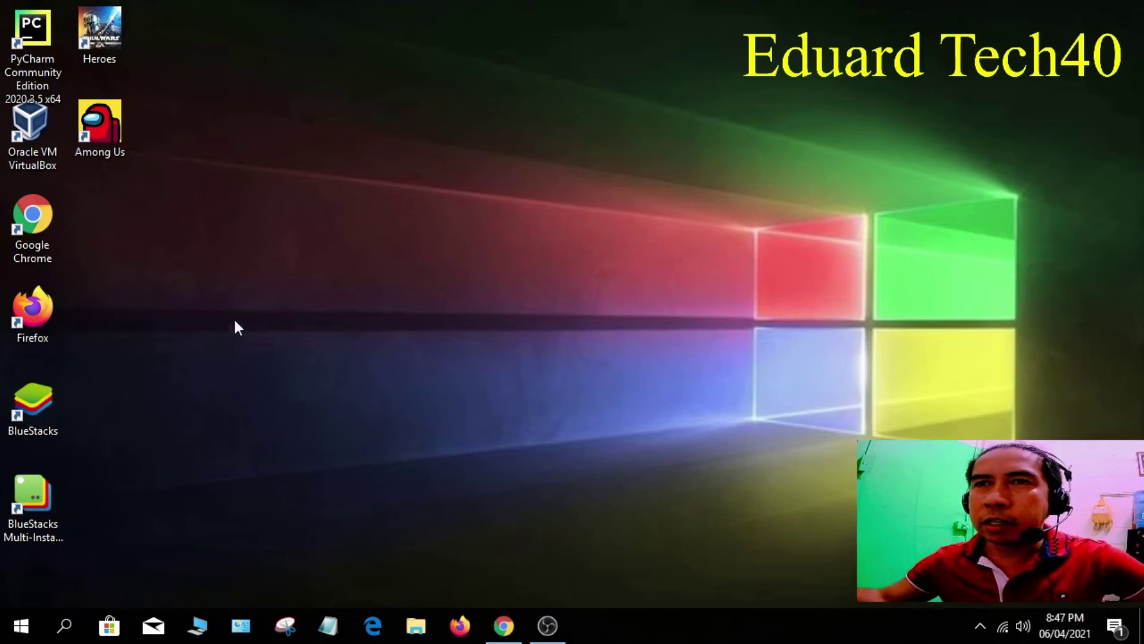
Step: Open Google Chrome and search Google for "net speed test"
double_click(46, 232)
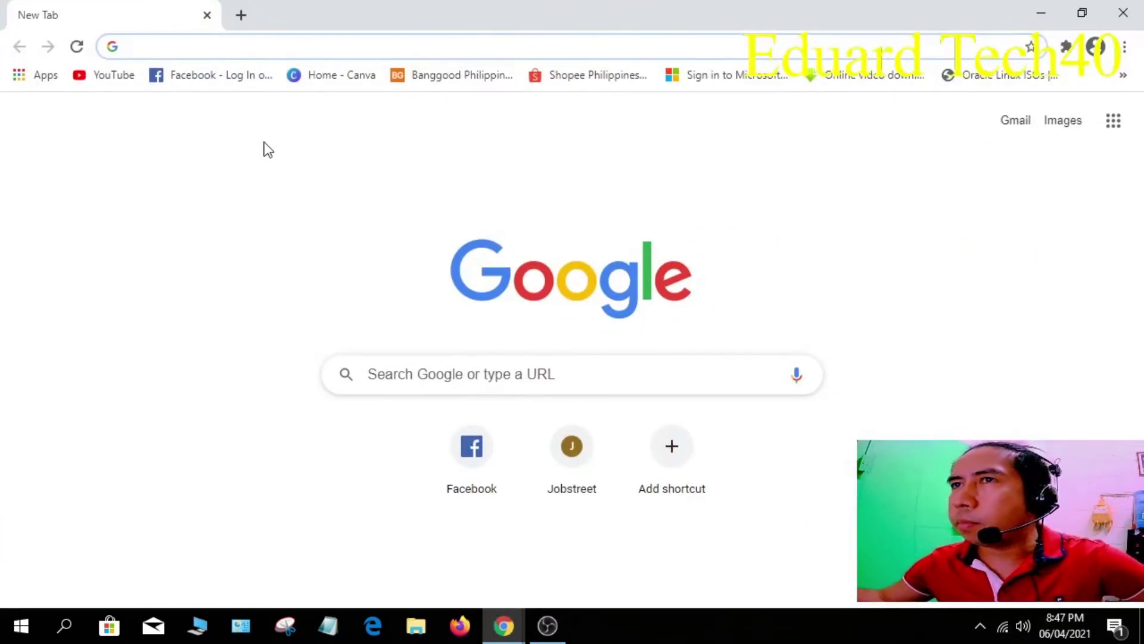
click(608, 377)
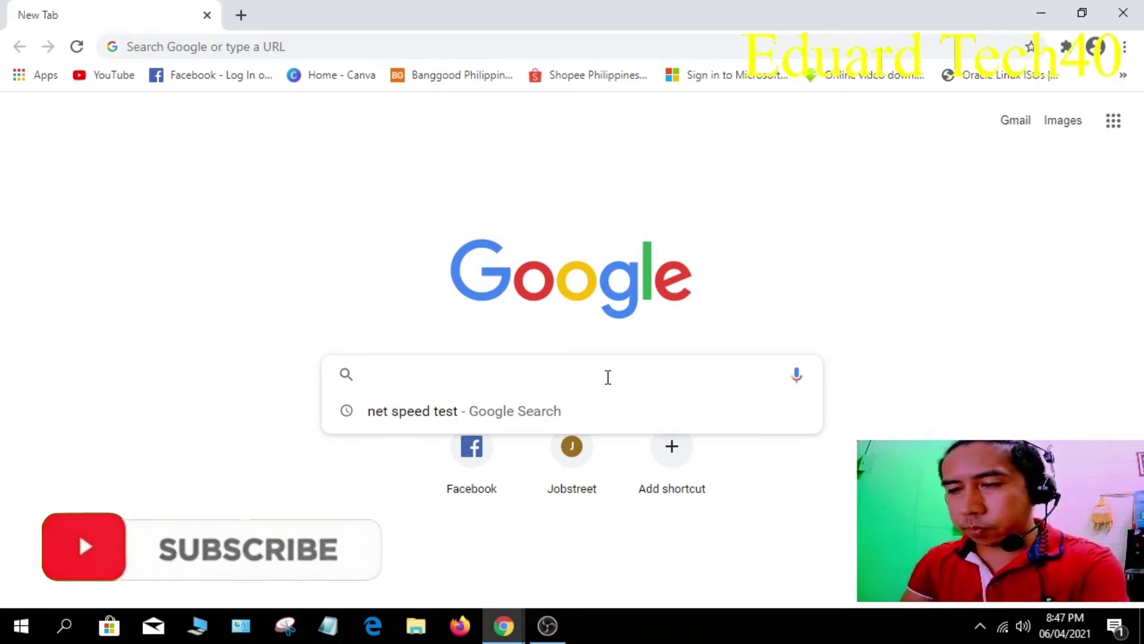
text(net sped)
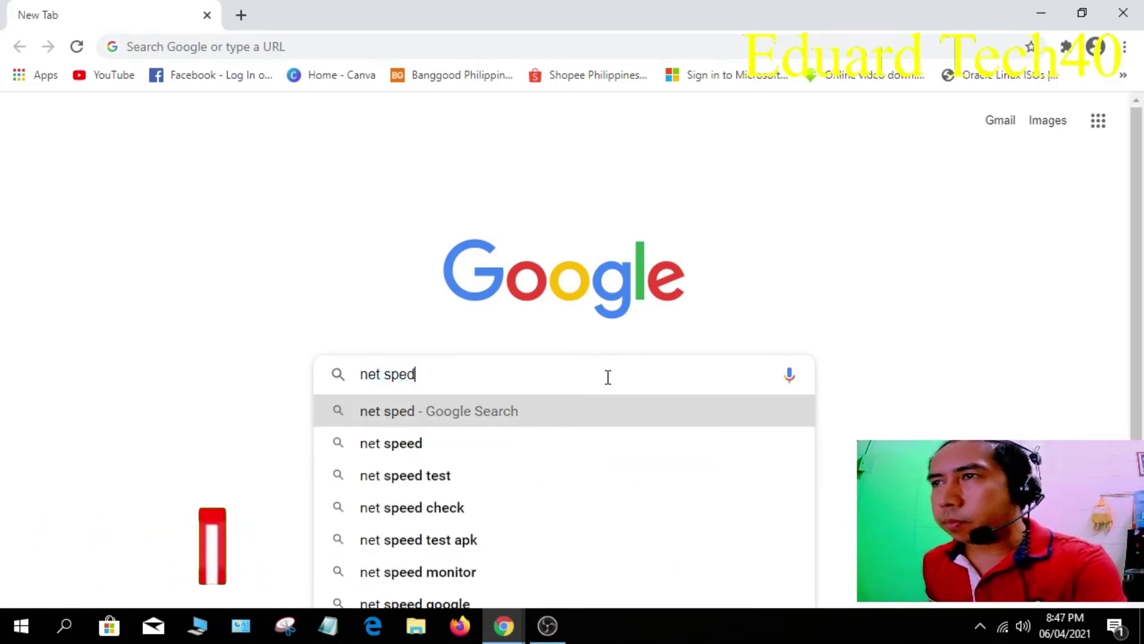
text(d)
key(BackSpace)
key(BackSpace)
text(e)
key(Return)
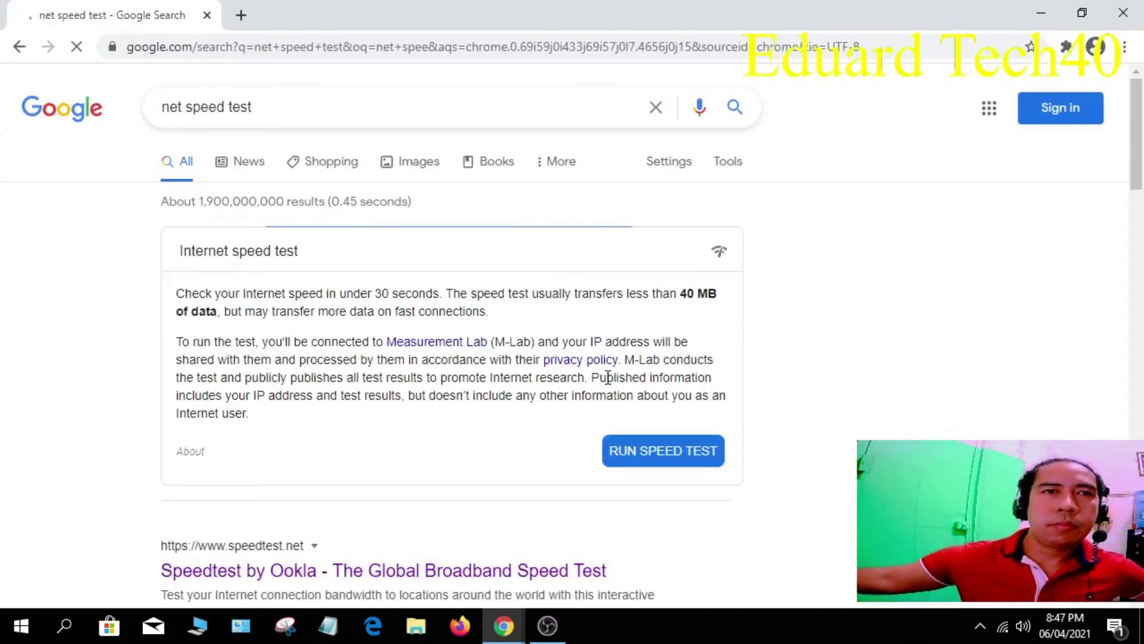
Step: Open the Speedtest by Ookla site from the search results and start a connection speed test
scroll(258, 511, down, 6)
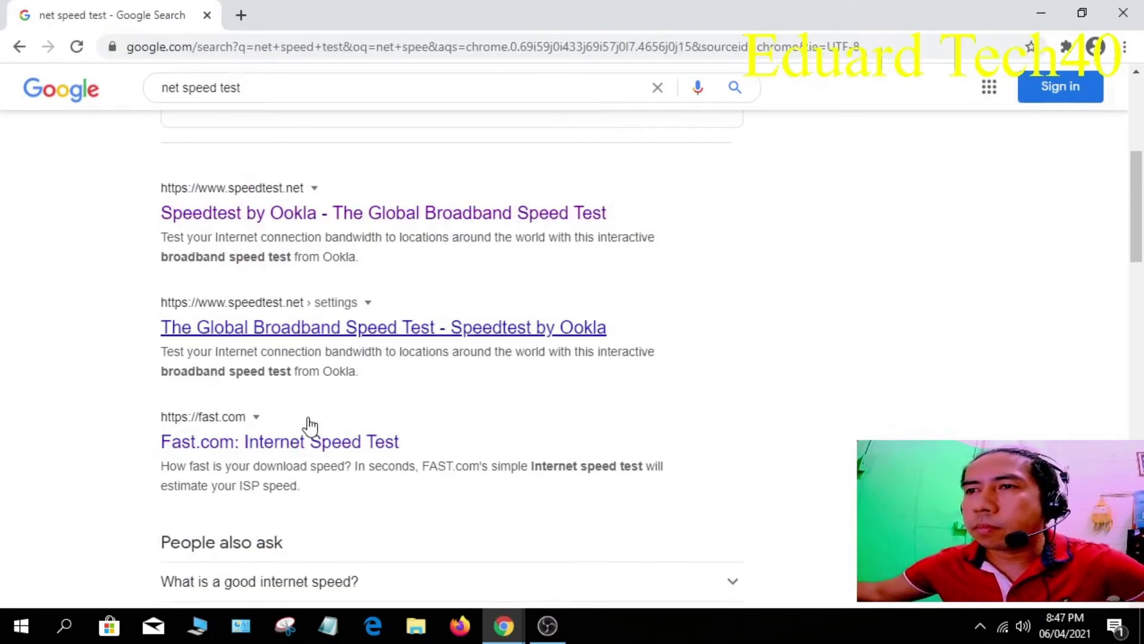
click(353, 220)
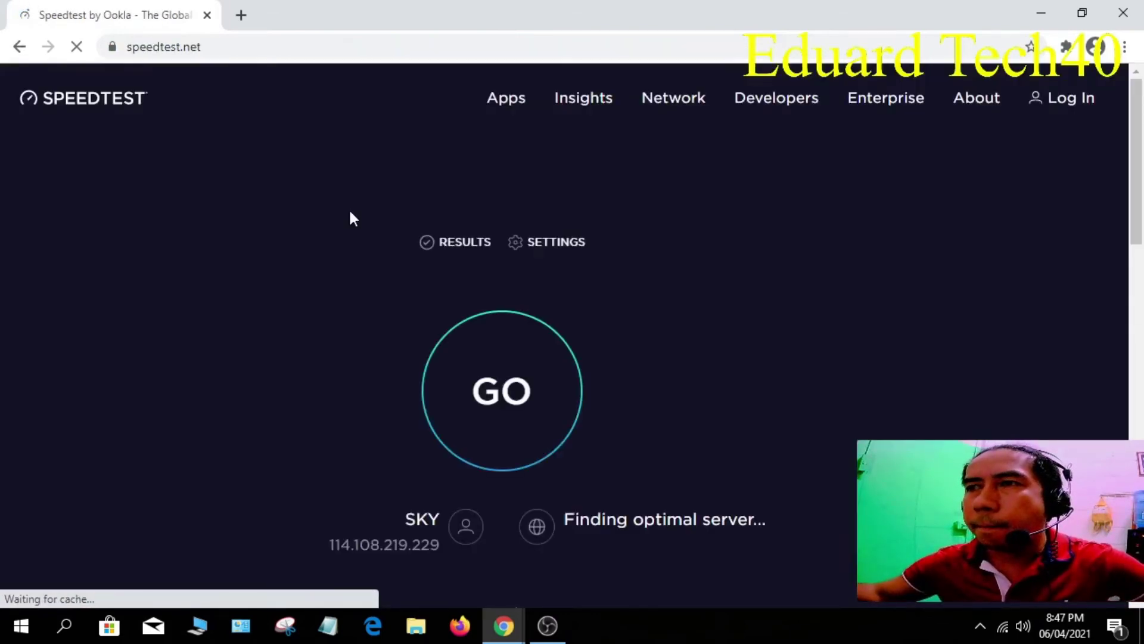
click(503, 404)
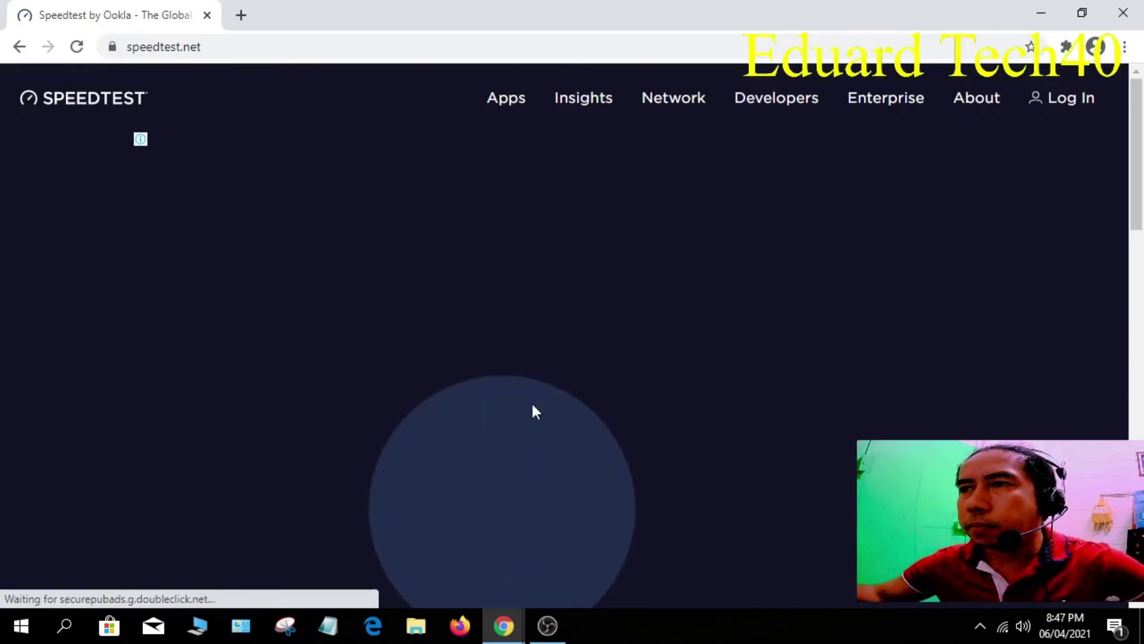